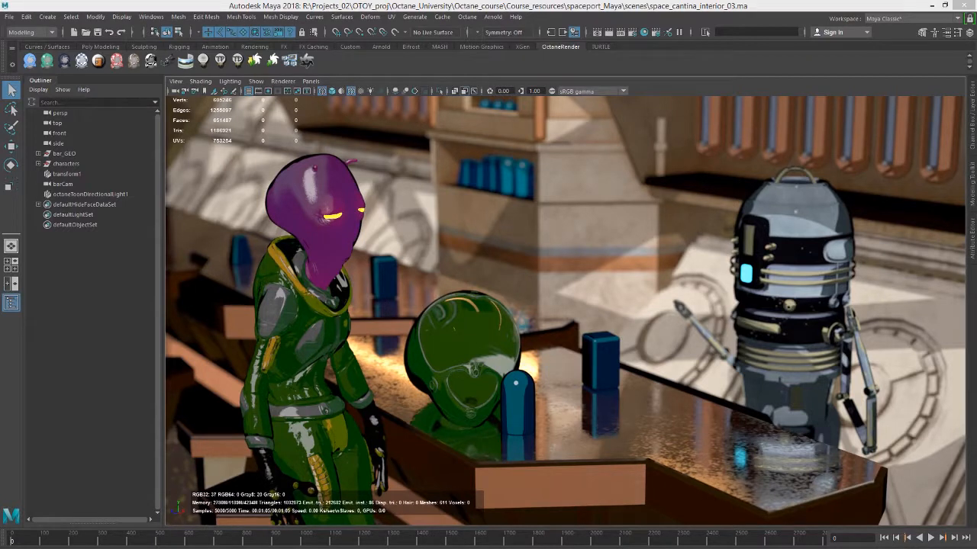
# Select the barCam camera and display its attributes, checking its transform before returning to the camera shape settings.
pyautogui.click(64, 183)
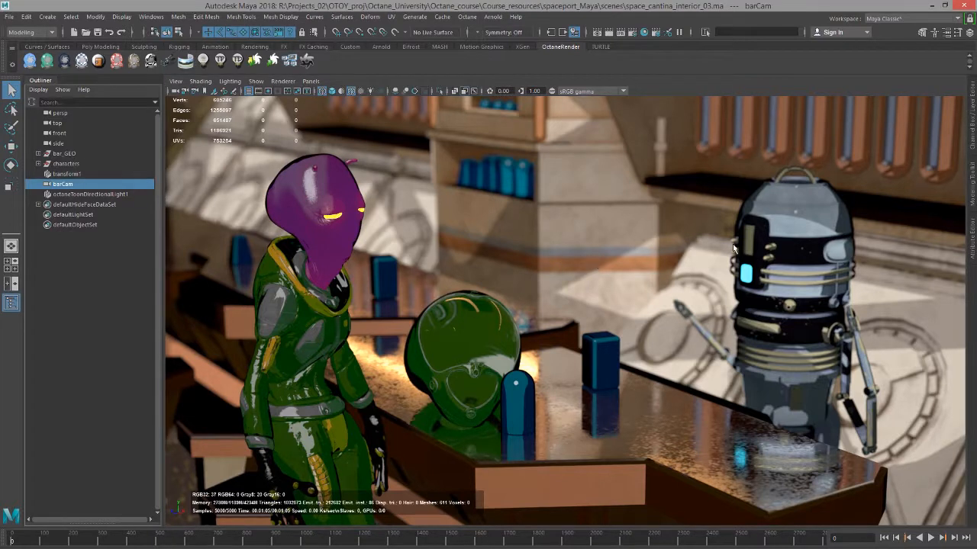
pyautogui.click(972, 238)
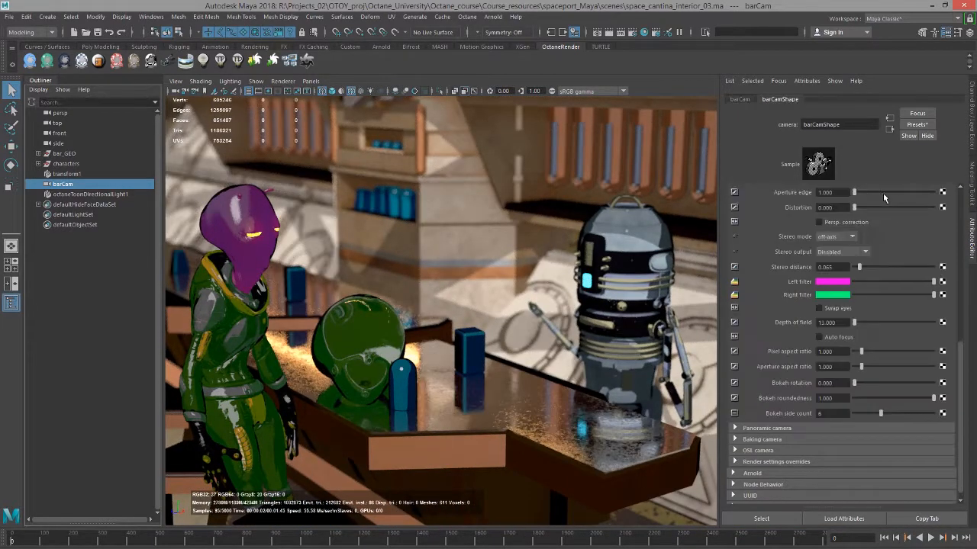
pyautogui.click(738, 100)
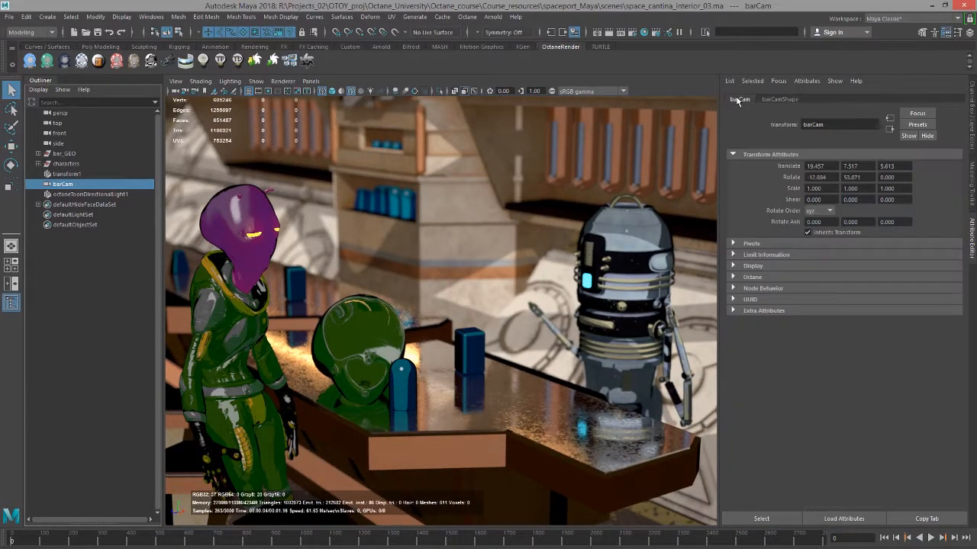
pyautogui.click(776, 102)
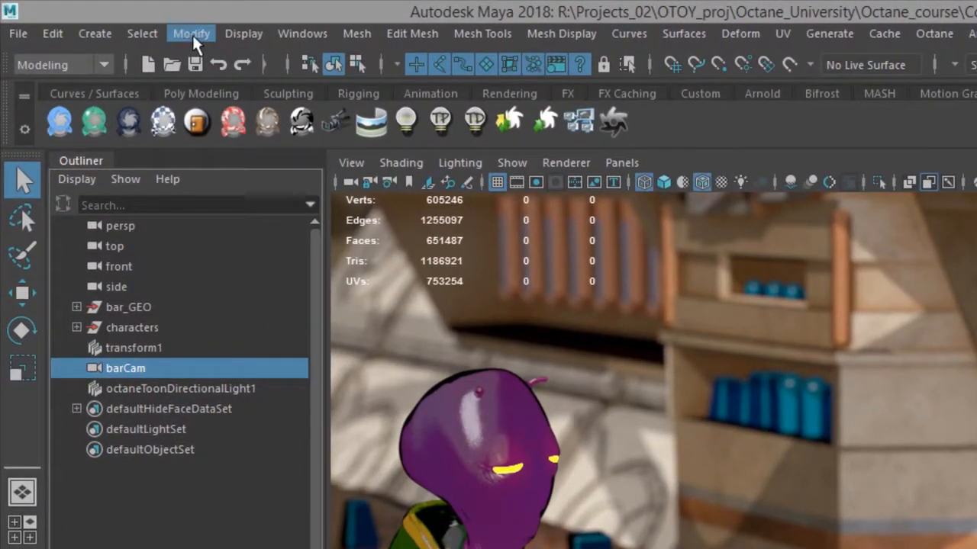
pyautogui.click(98, 31)
pyautogui.moveTo(144, 162)
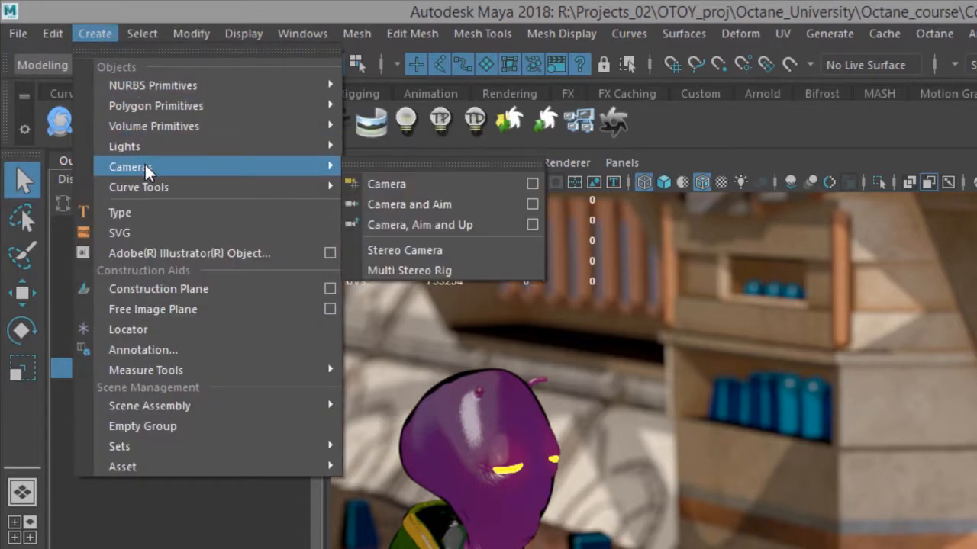
pyautogui.click(289, 11)
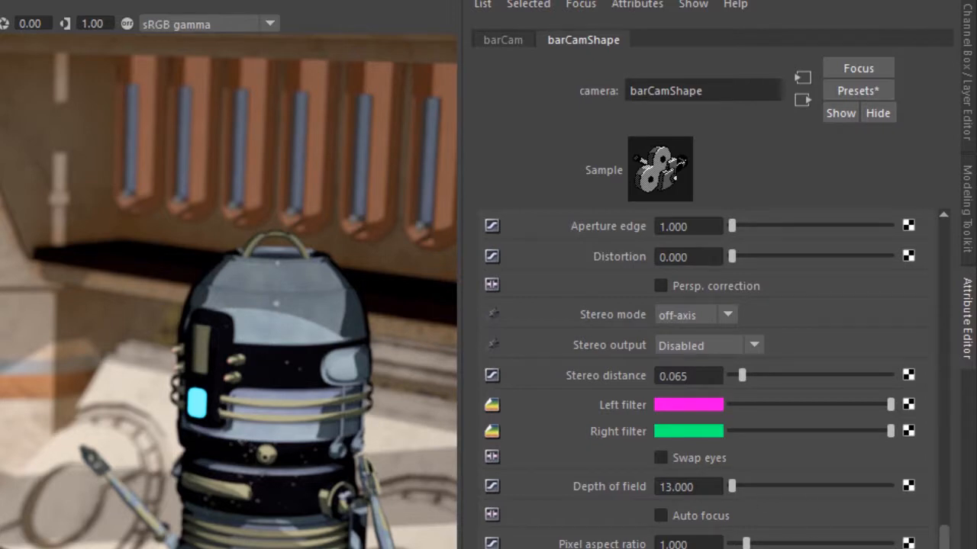
# Try an angle of view of 50 on barCam, and settle on an angle of view of 35.
pyautogui.moveTo(945, 548); pyautogui.dragTo(799, 224)
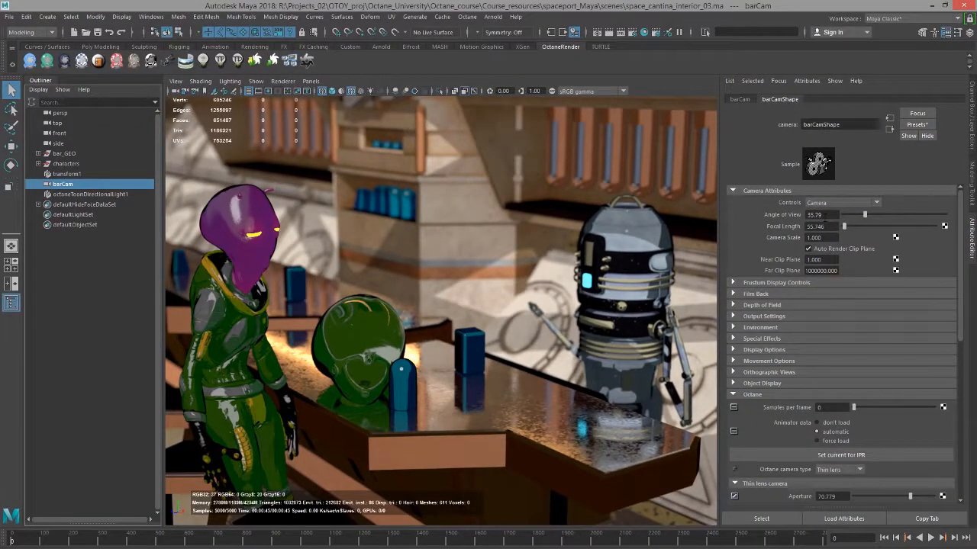
pyautogui.click(814, 214)
pyautogui.write('50')
pyautogui.press('Return')
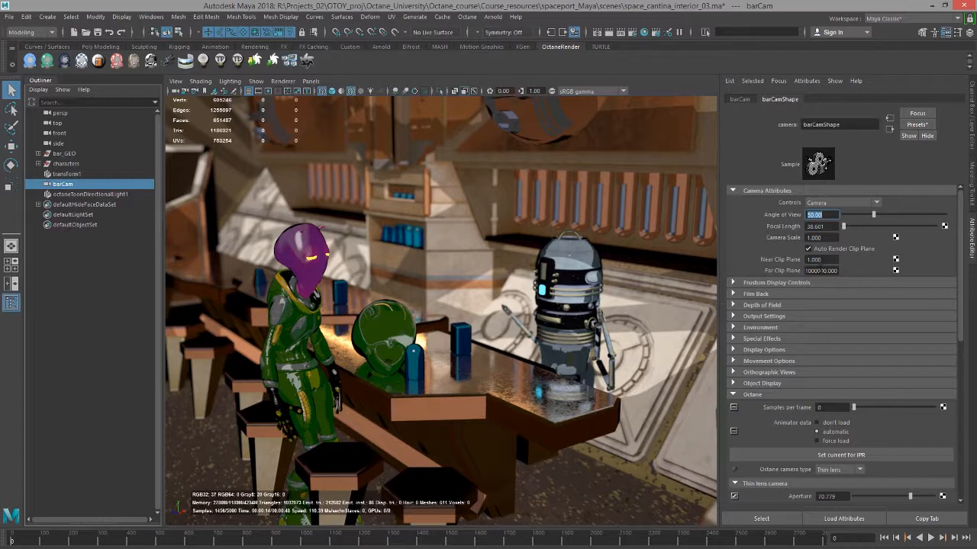
pyautogui.write('035')
pyautogui.press('Return')
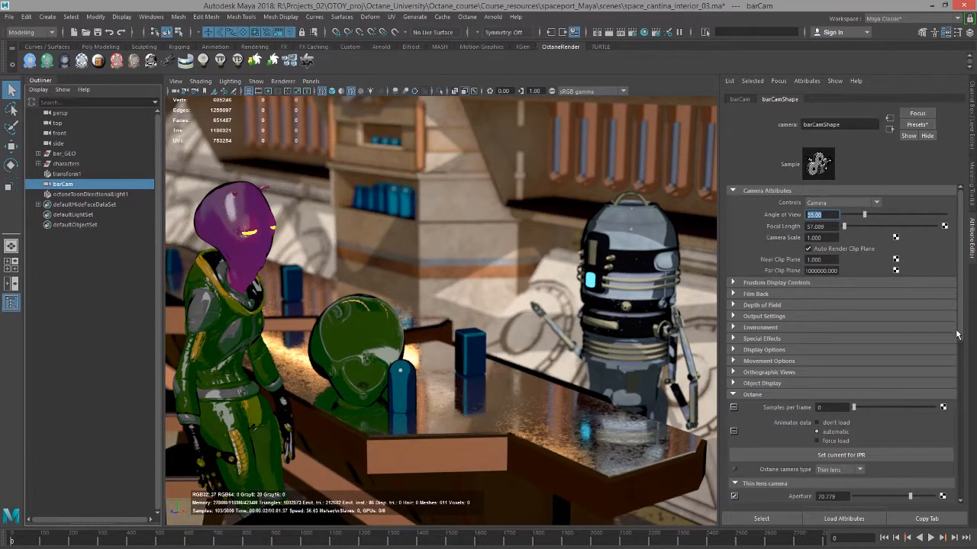
# Try the Panoramic Octane camera type on barCam, look around the interior, and switch back to Thin lens.
pyautogui.moveTo(959, 334); pyautogui.dragTo(955, 412)
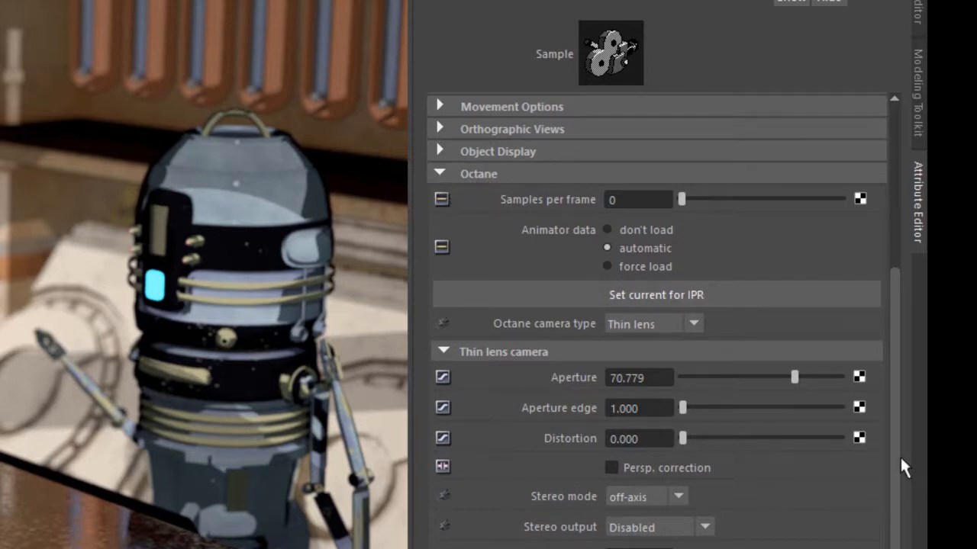
pyautogui.moveTo(889, 455); pyautogui.dragTo(885, 522)
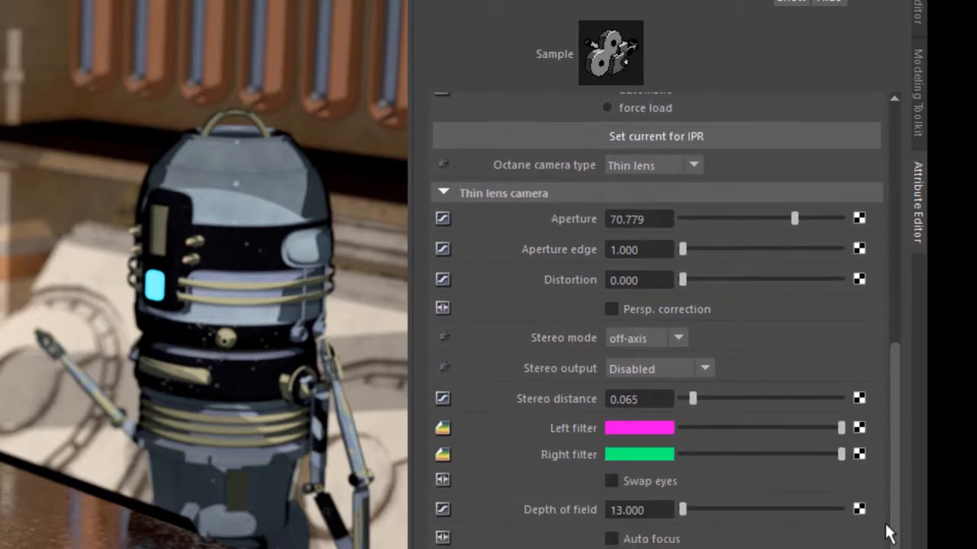
pyautogui.click(624, 165)
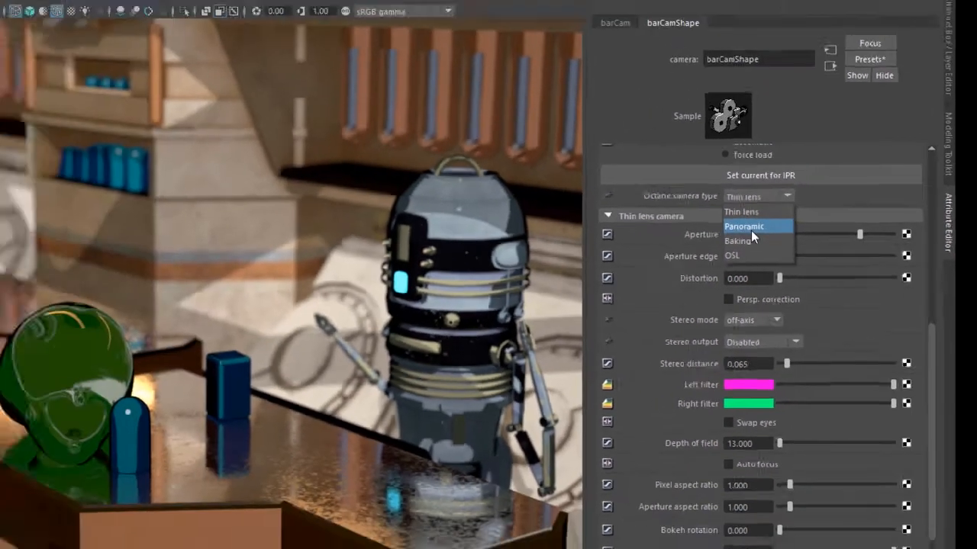
pyautogui.click(642, 212)
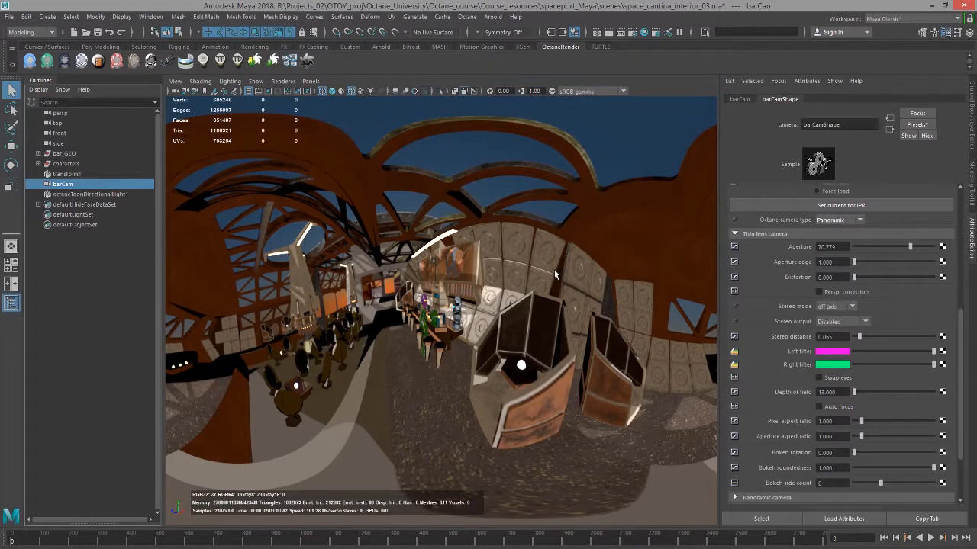
pyautogui.keyDown('alt'); pyautogui.moveTo(549, 271); pyautogui.dragTo(600, 278); pyautogui.keyUp('alt')
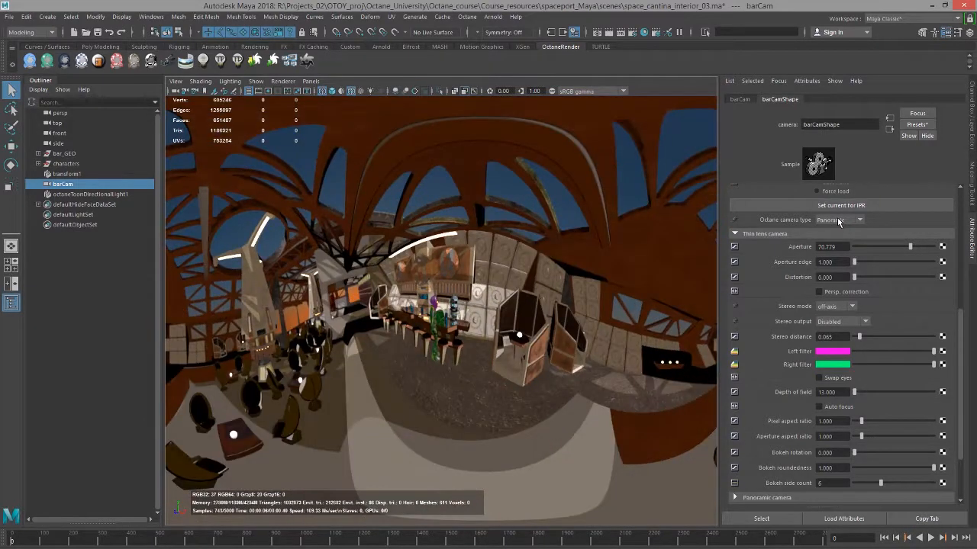
pyautogui.click(838, 221)
pyautogui.click(840, 233)
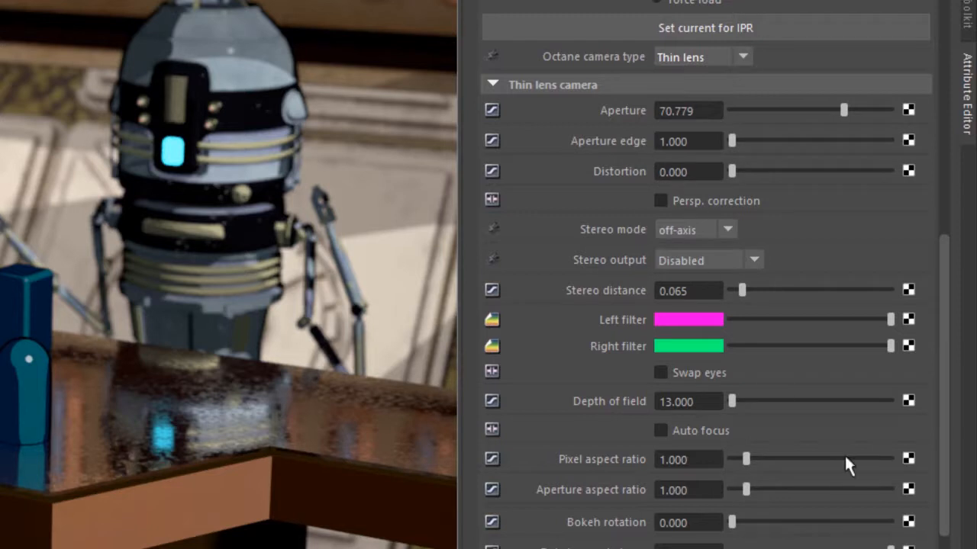
# Preview barCam's stereo output as Side-by-Side and as Over-under.
pyautogui.click(678, 256)
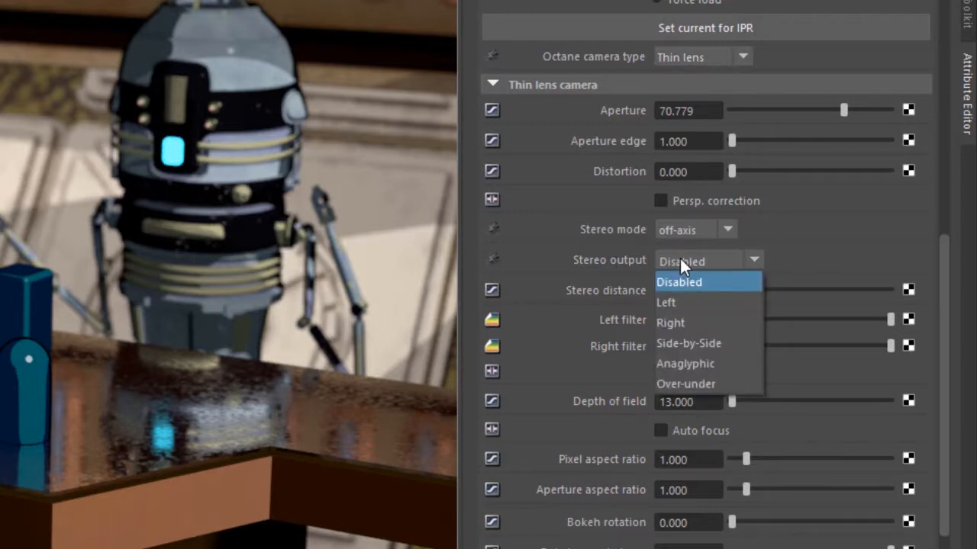
pyautogui.click(675, 344)
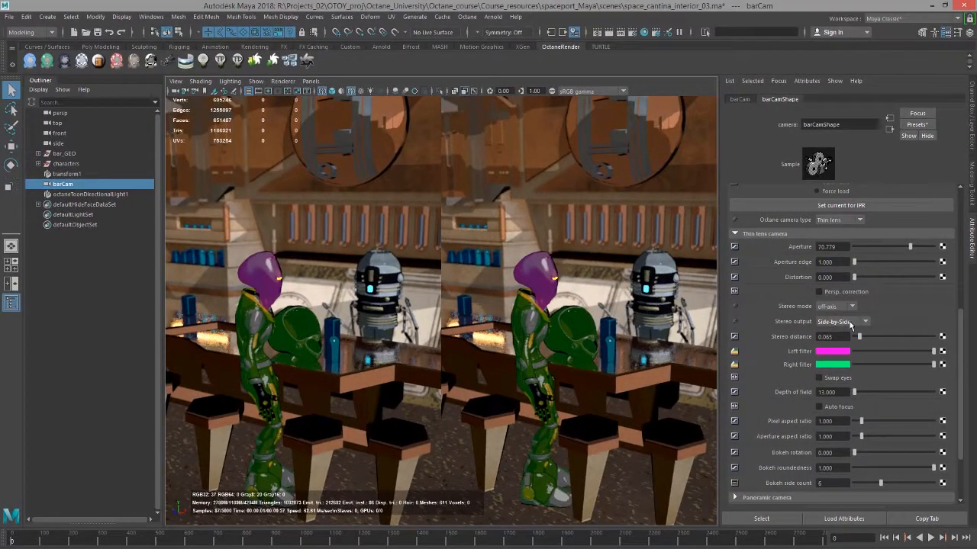
pyautogui.click(775, 290)
pyautogui.click(852, 381)
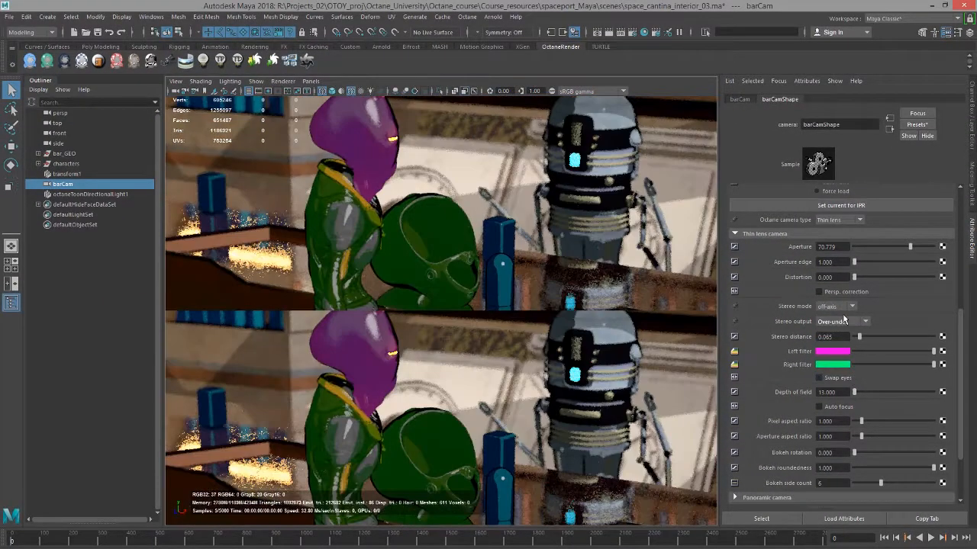
# Preview the Left, Right and Anaglyphic stereo outputs on barCam.
pyautogui.click(844, 323)
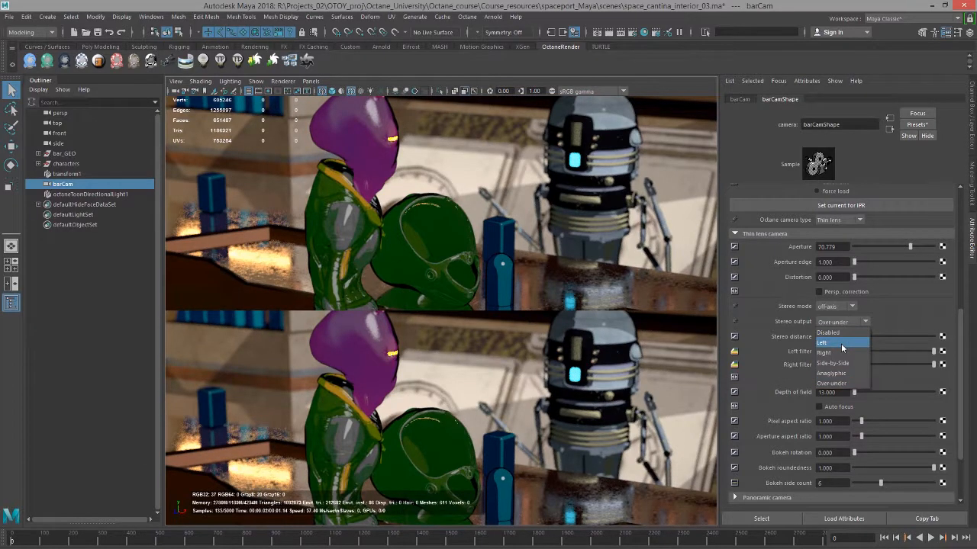
pyautogui.click(841, 344)
pyautogui.click(839, 321)
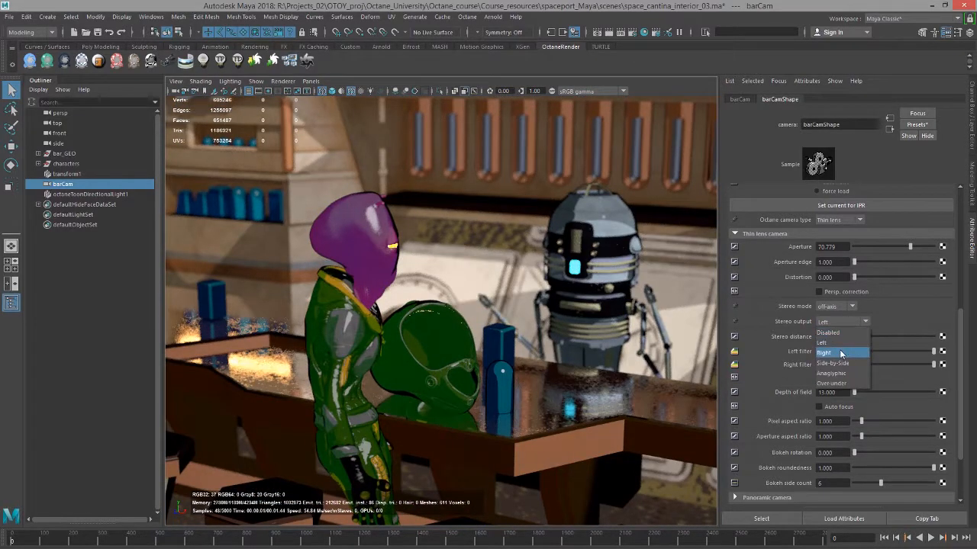
pyautogui.click(839, 346)
pyautogui.click(841, 321)
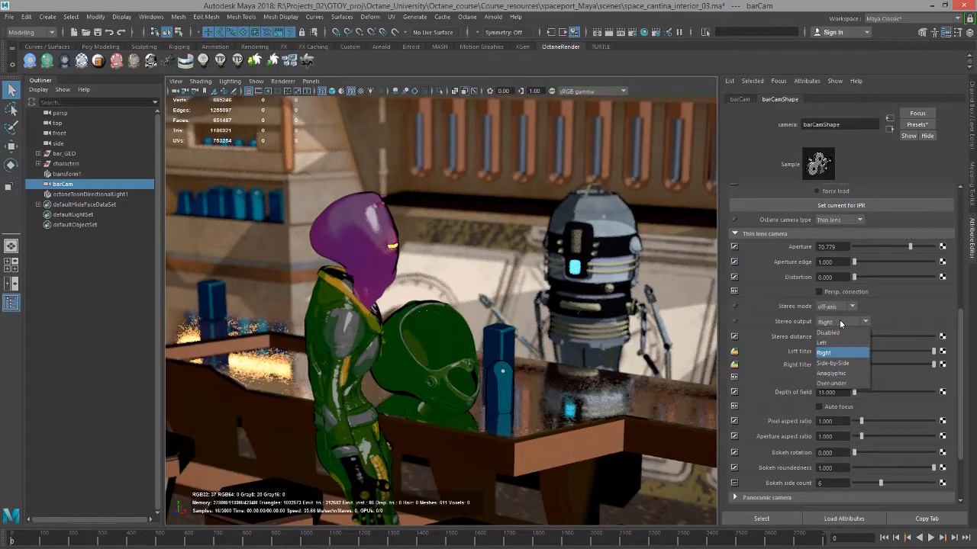
pyautogui.click(839, 374)
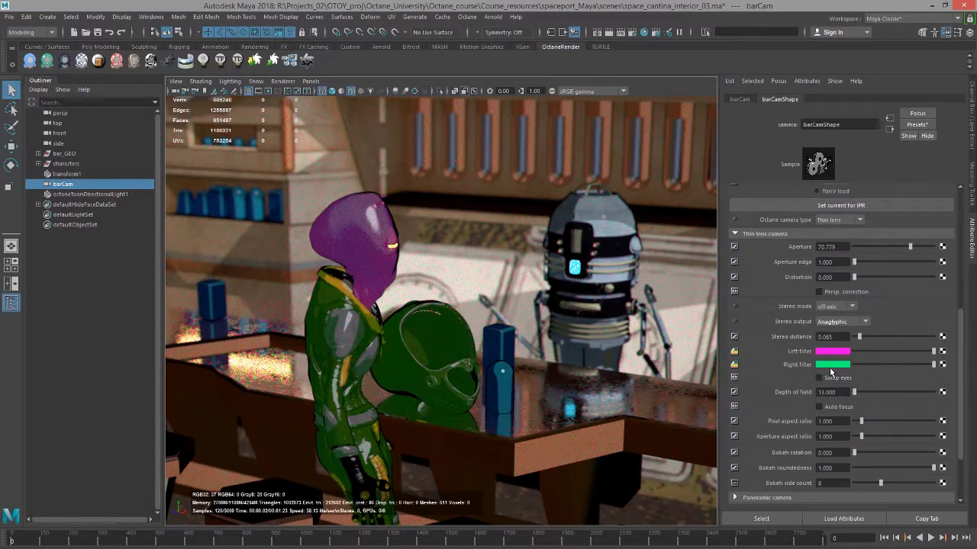
# Set barCam's stereo mode to parallel and its stereo output to Disabled.
pyautogui.click(836, 307)
pyautogui.click(840, 326)
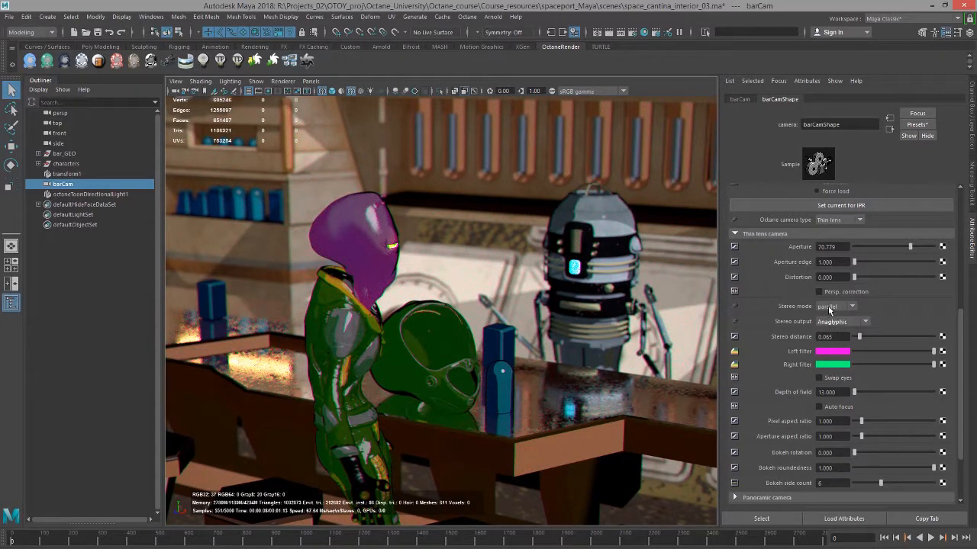
pyautogui.click(837, 323)
pyautogui.click(831, 332)
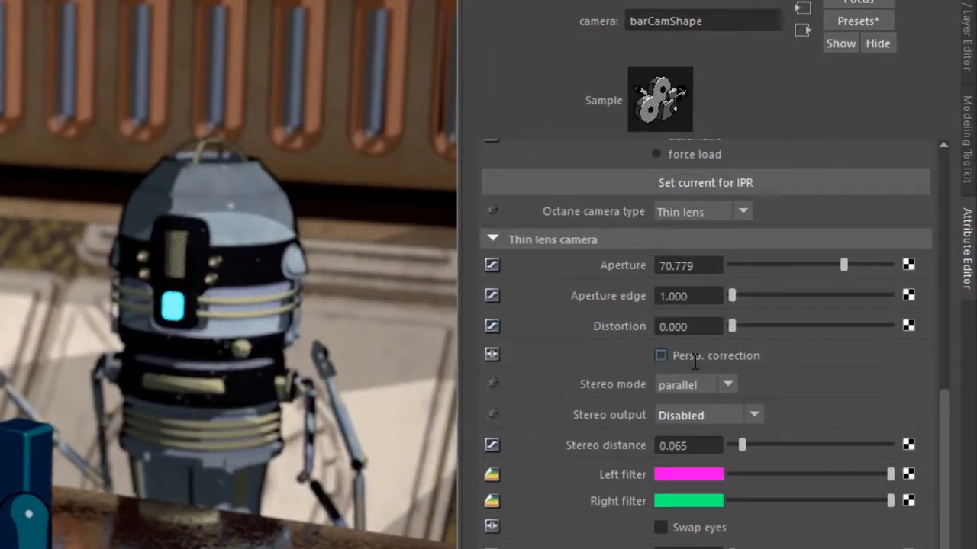
pyautogui.click(689, 211)
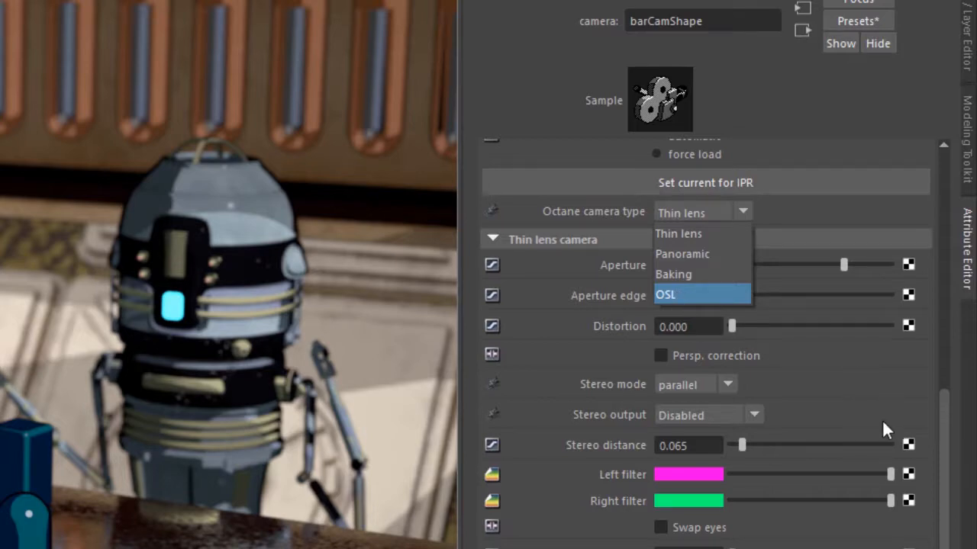
pyautogui.scroll(-3, 882, 423)
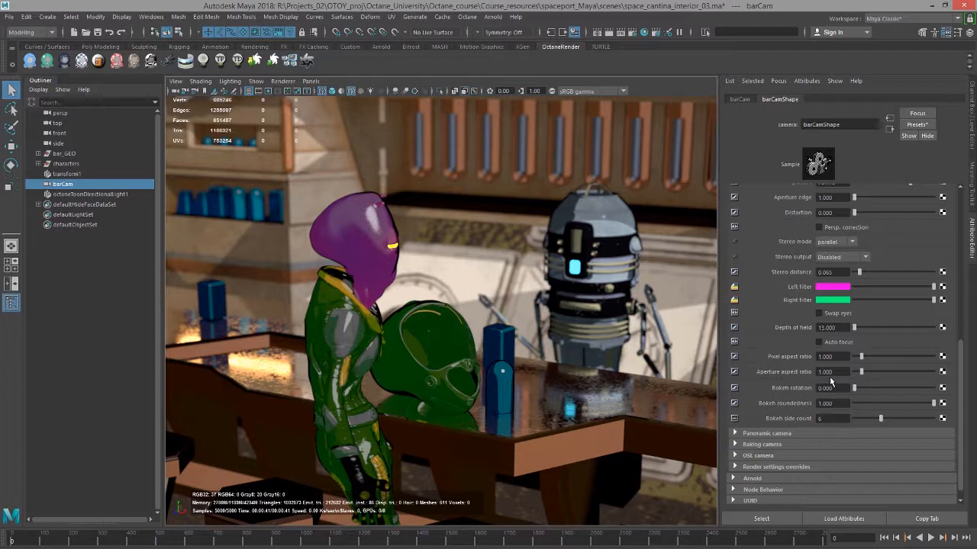
pyautogui.scroll(5, 932, 382)
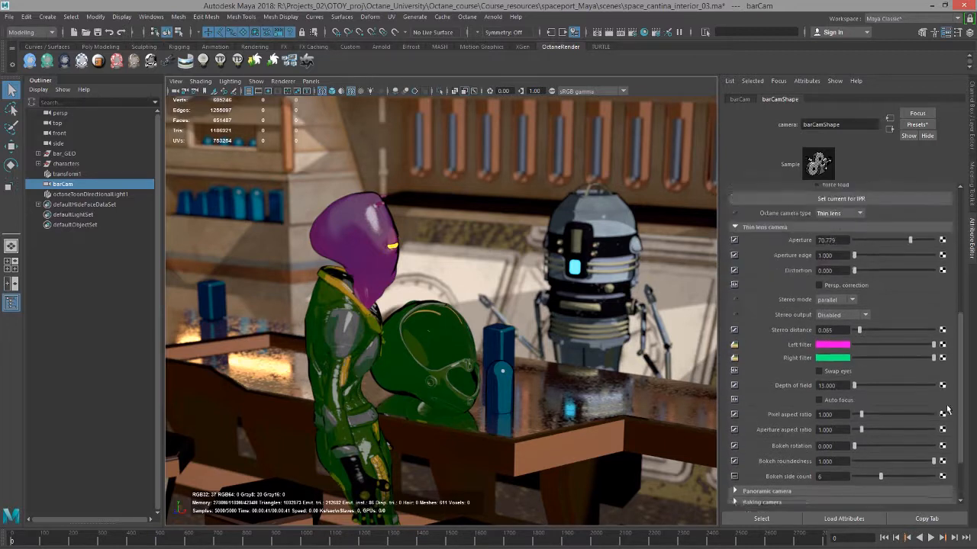